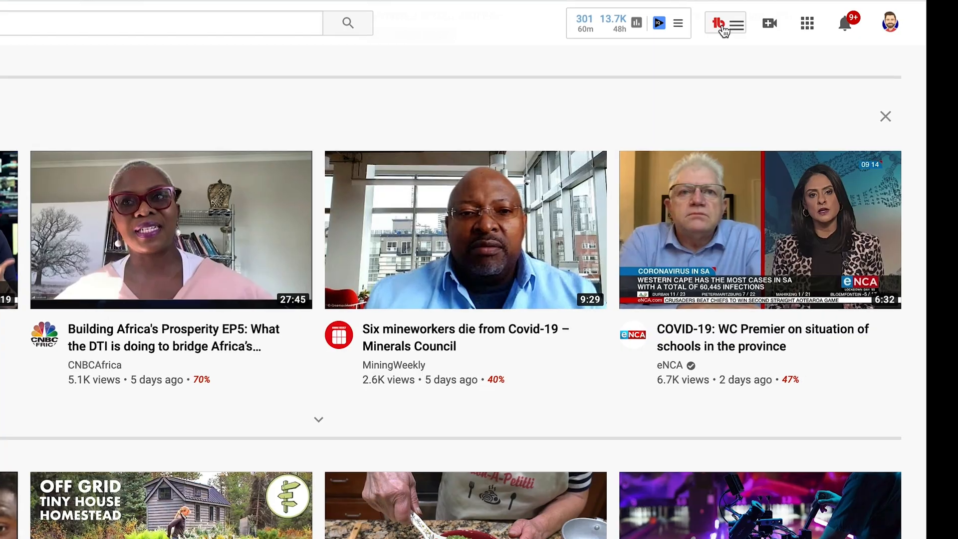
Search YouTube for 'How to Verify your YouTube Account' and show TubeBuddy's 7/100 keyword score instead of vidIQ's panel
click(721, 23)
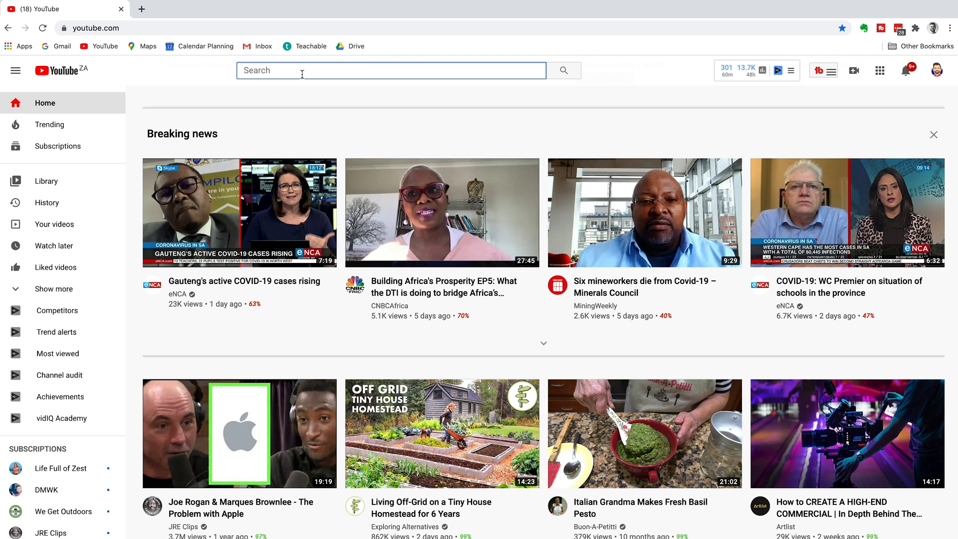
text(How to Verify your You)
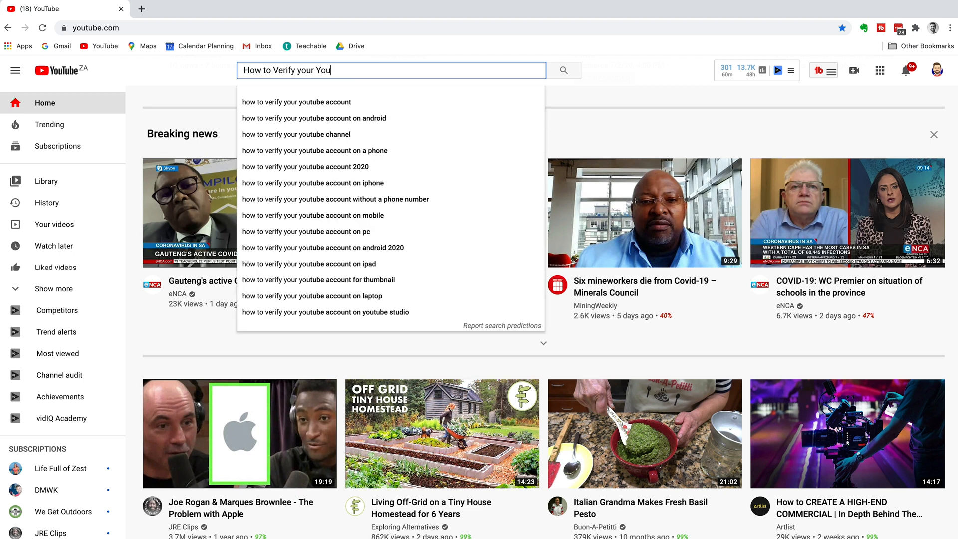
text(Tube Account)
key(Return)
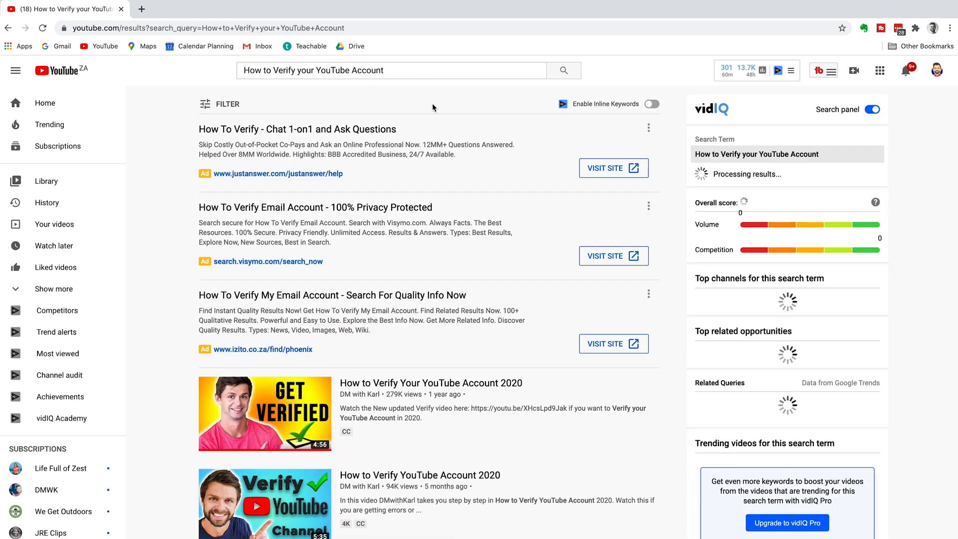
click(872, 109)
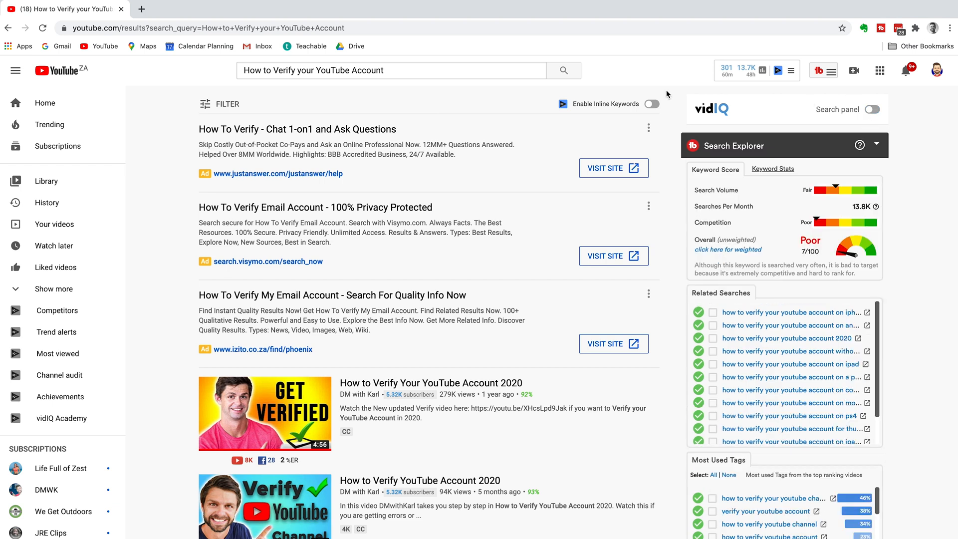
drag(419, 70, 220, 69)
click(203, 71)
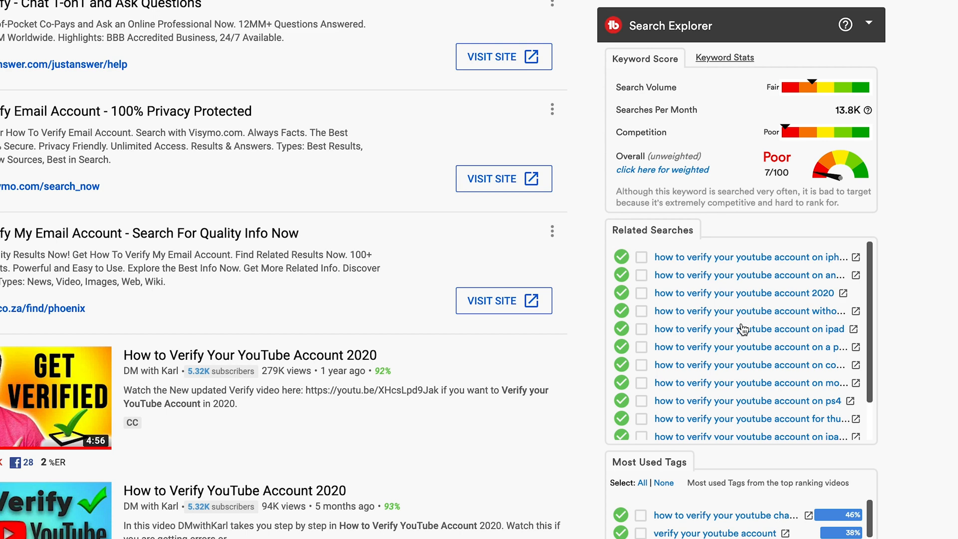
Explore the 'on iphone' related search, rated Very Good, and tick the verify youtube account tag
click(736, 263)
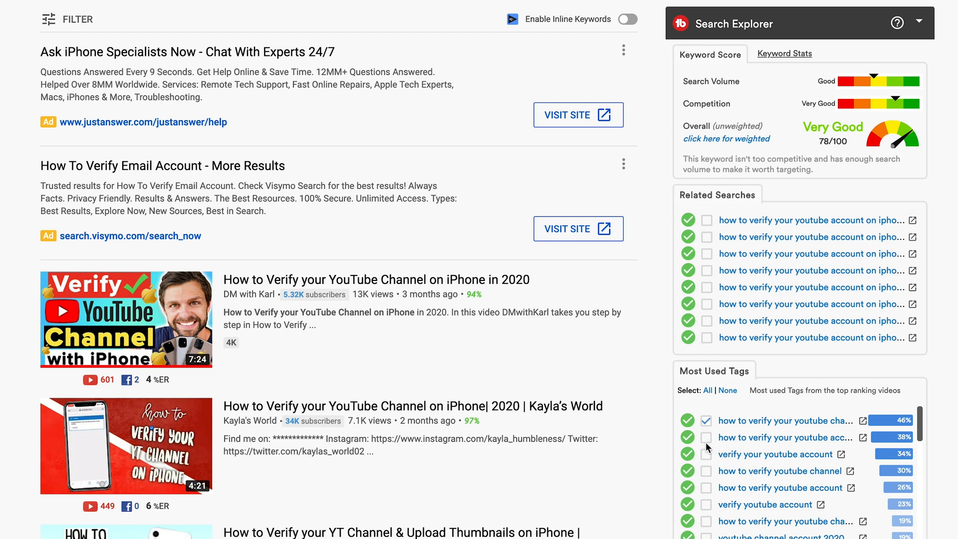
click(707, 507)
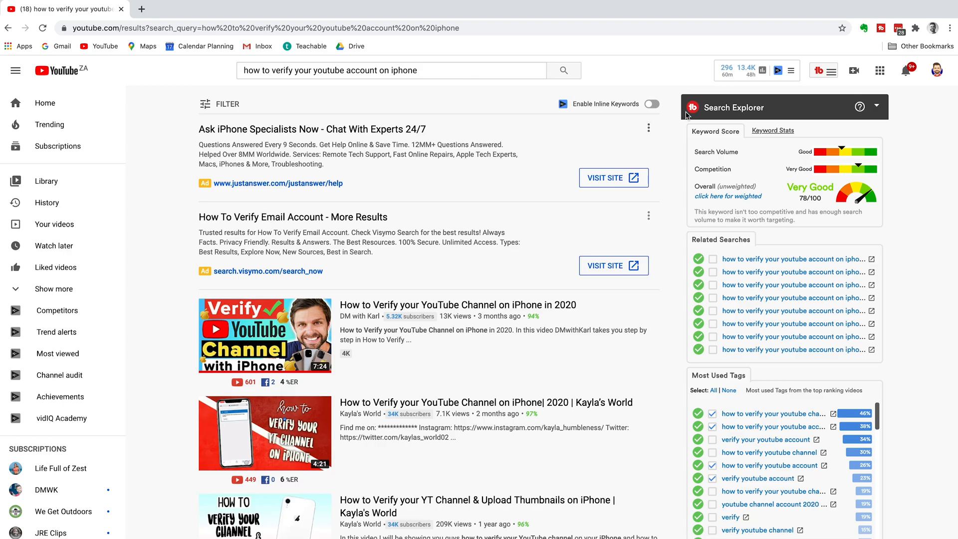
Launch Keyword Explorer from the TubeBuddy menu and explore the verification keyword
click(820, 72)
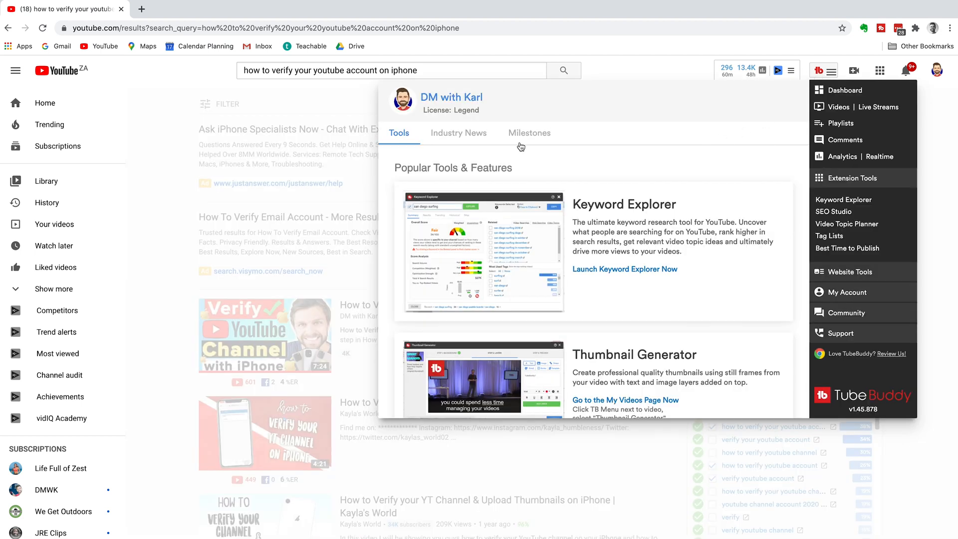
click(614, 269)
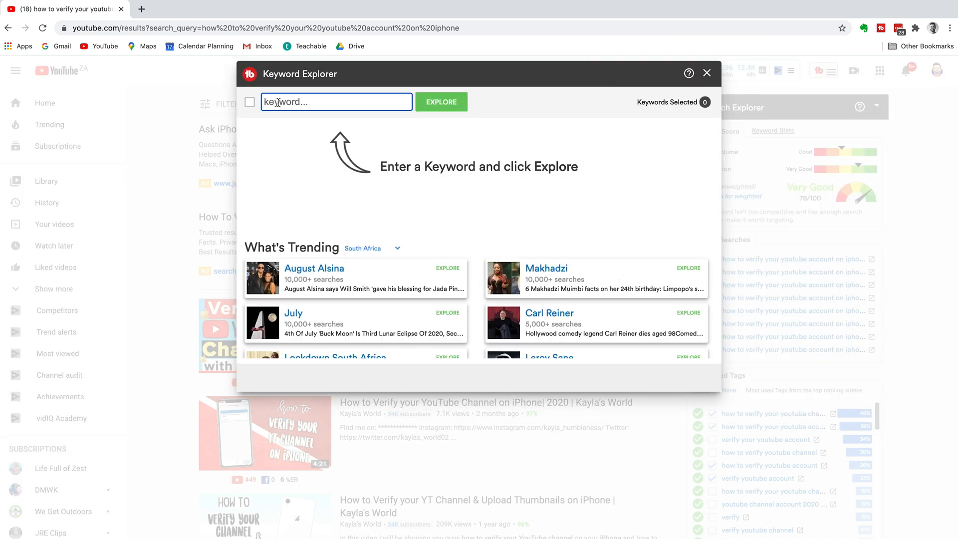
text(Hw to ve)
text(rify your youtube account)
key(Return)
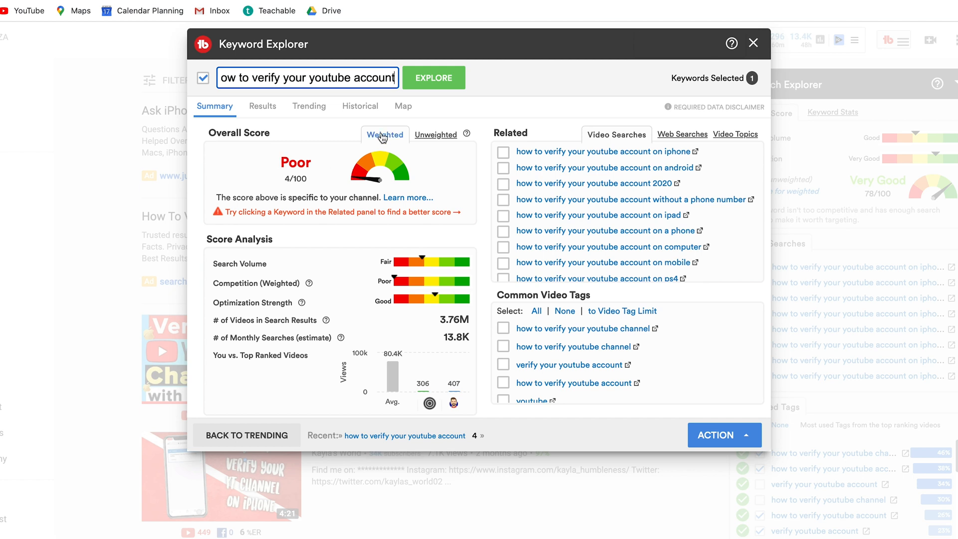
Compare the unweighted and weighted scores, then score the 'on iphone' variant at Excellent 89/100
click(431, 137)
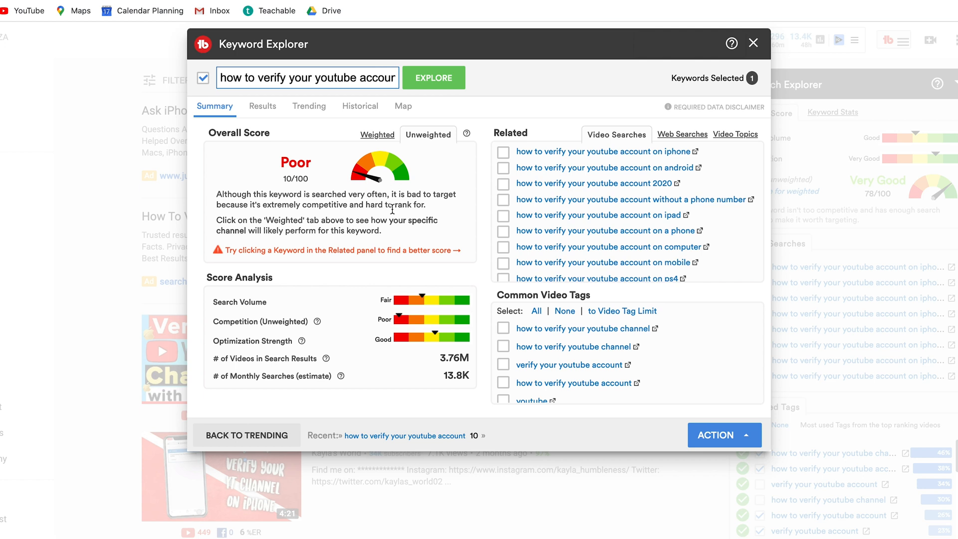
click(378, 136)
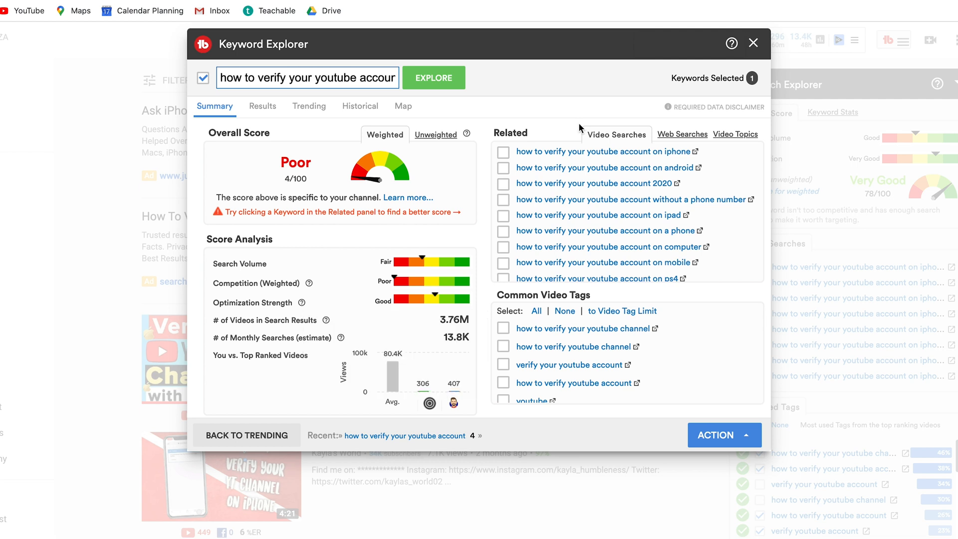
click(603, 151)
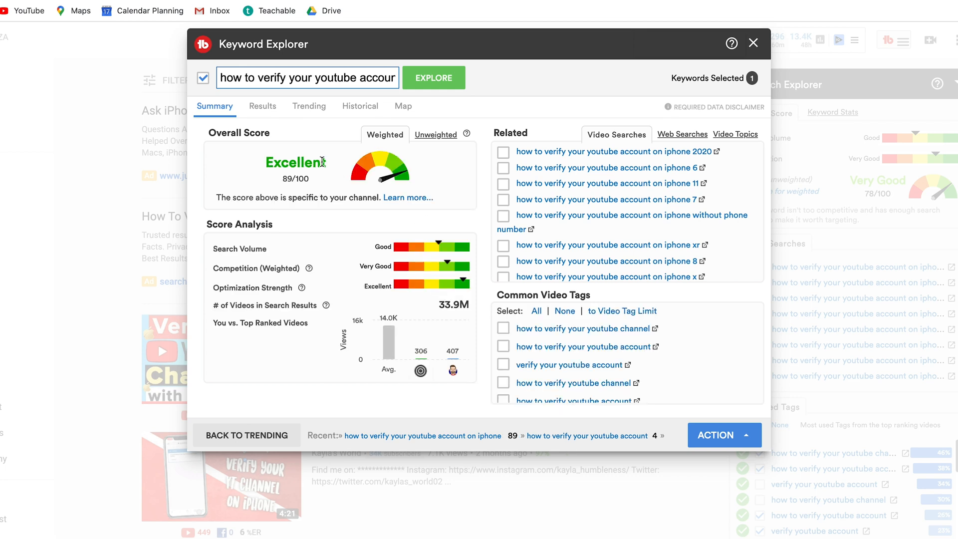
Compare unweighted and weighted scores, then select the first three Common Video Tags for four selected keywords
click(435, 135)
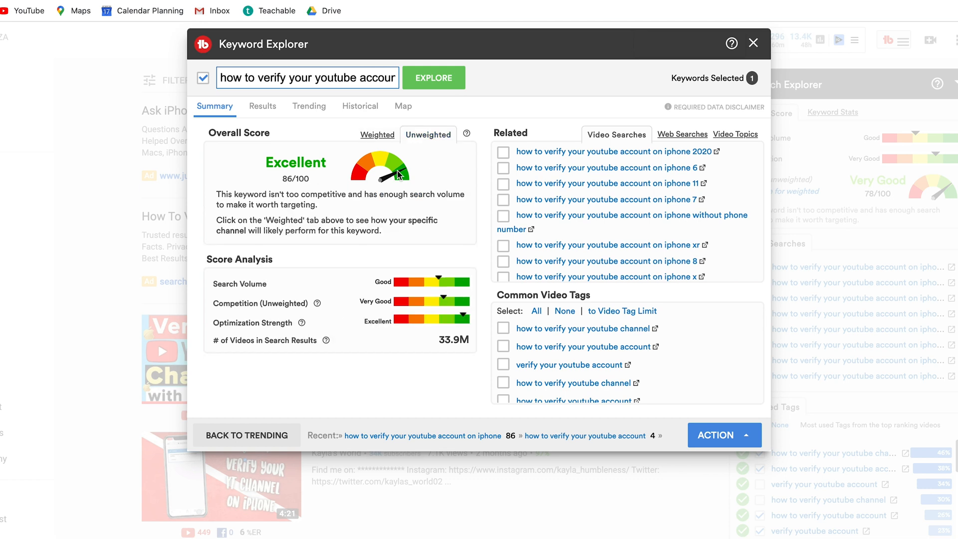
click(377, 136)
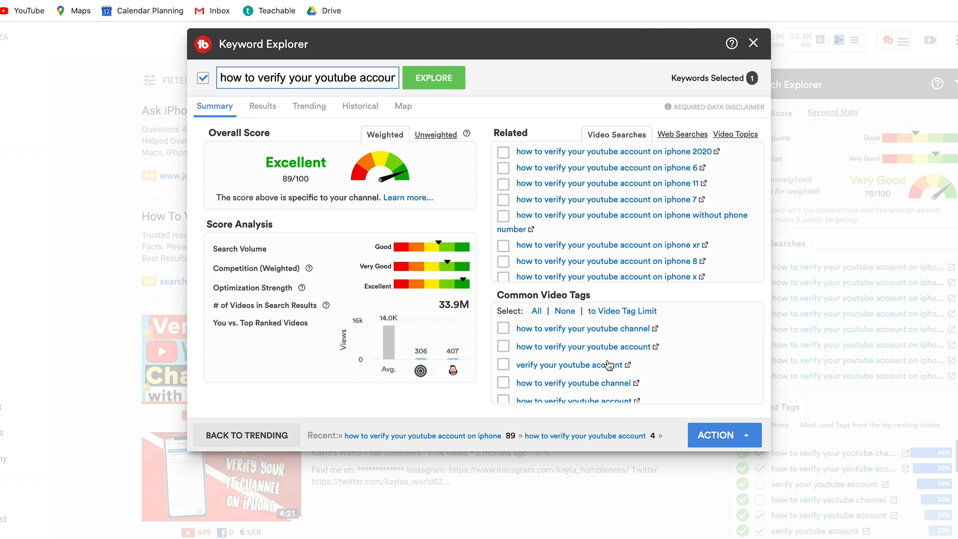
click(504, 328)
click(503, 347)
click(504, 364)
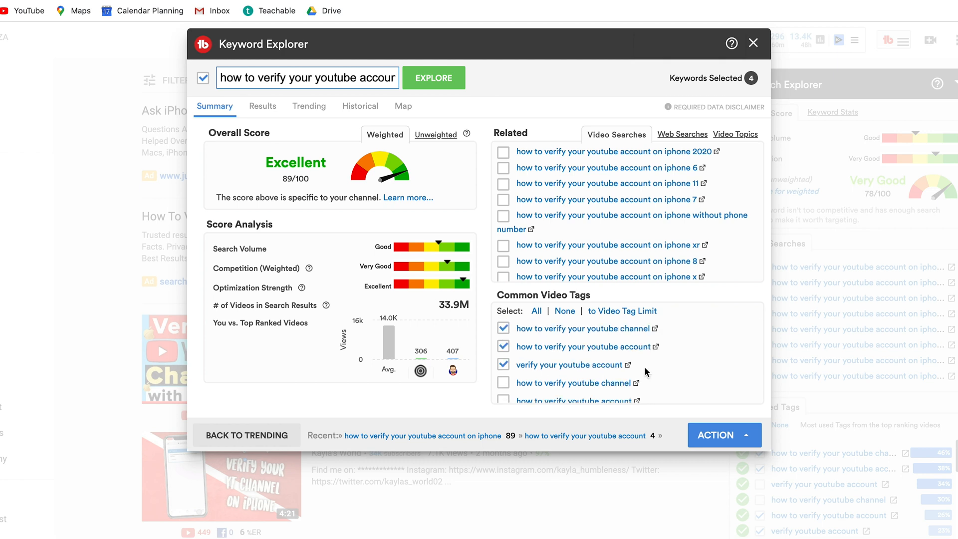
Review the keyword's top-ranking videos under Results, then view its Trending related queries showing insufficient volume
click(264, 108)
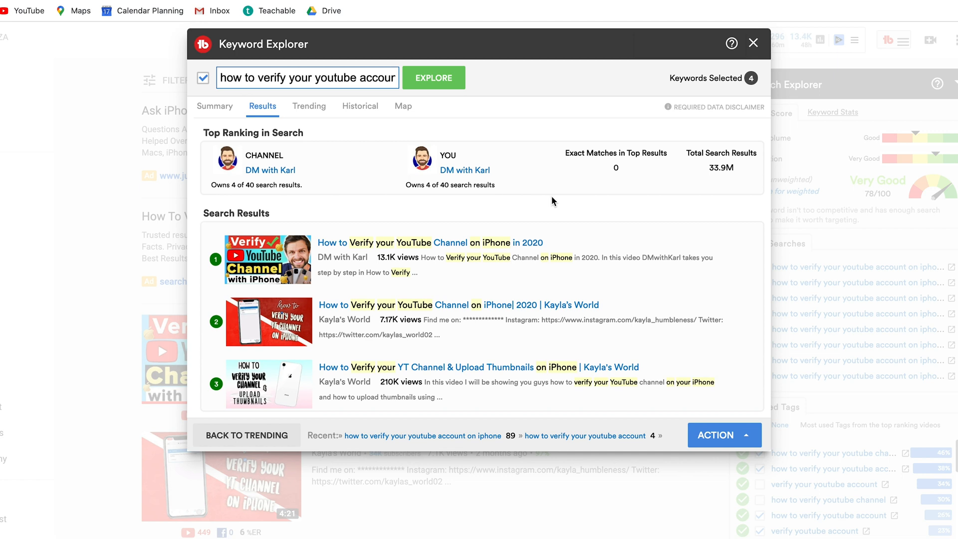
scroll(501, 304, down, 4)
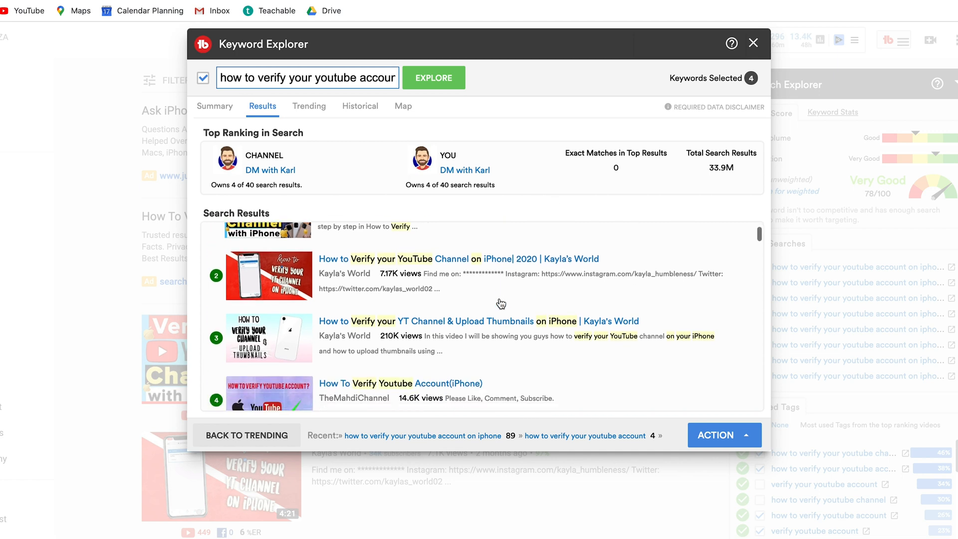
scroll(501, 303, down, 3)
scroll(500, 301, up, 4)
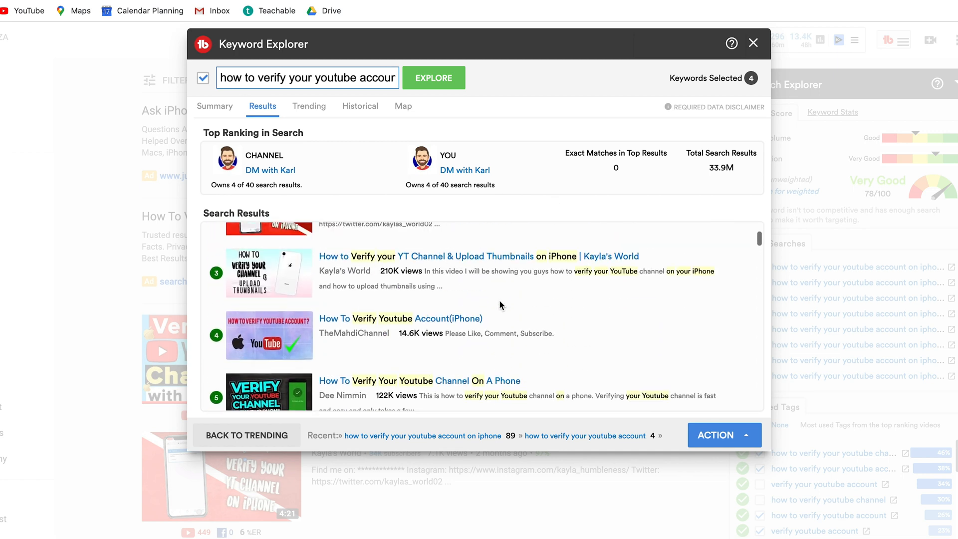
scroll(500, 302, up, 3)
scroll(500, 300, up, 1)
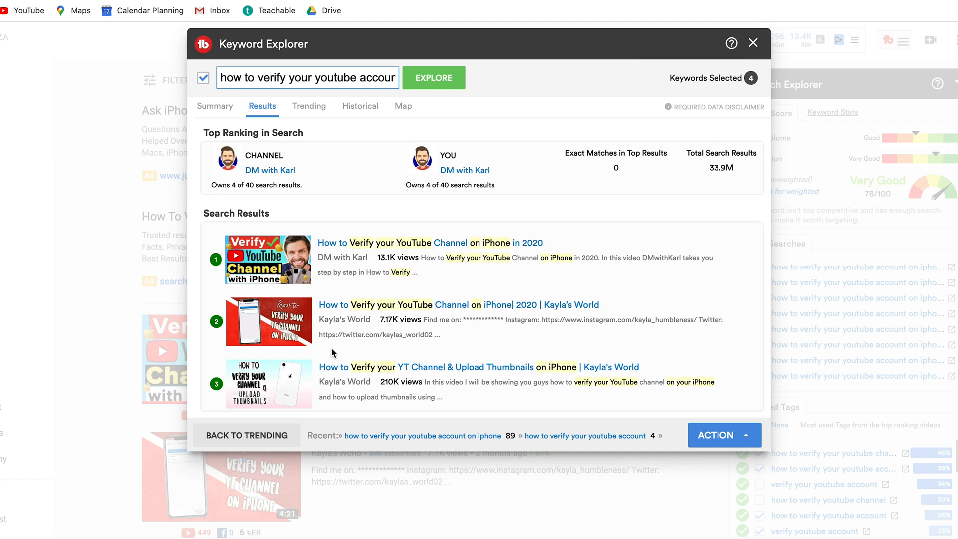
scroll(331, 348, down, 2)
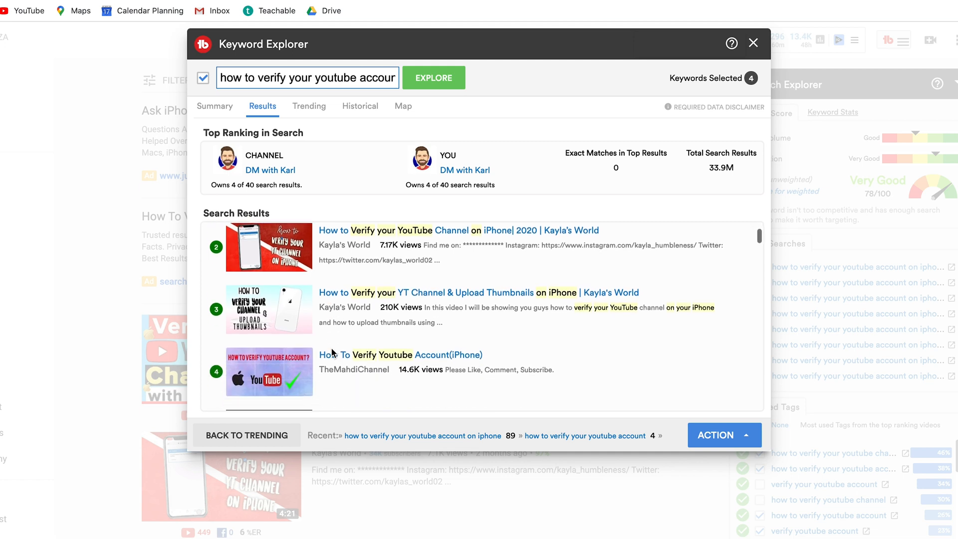
scroll(332, 348, down, 2)
scroll(331, 348, down, 1)
scroll(331, 347, up, 3)
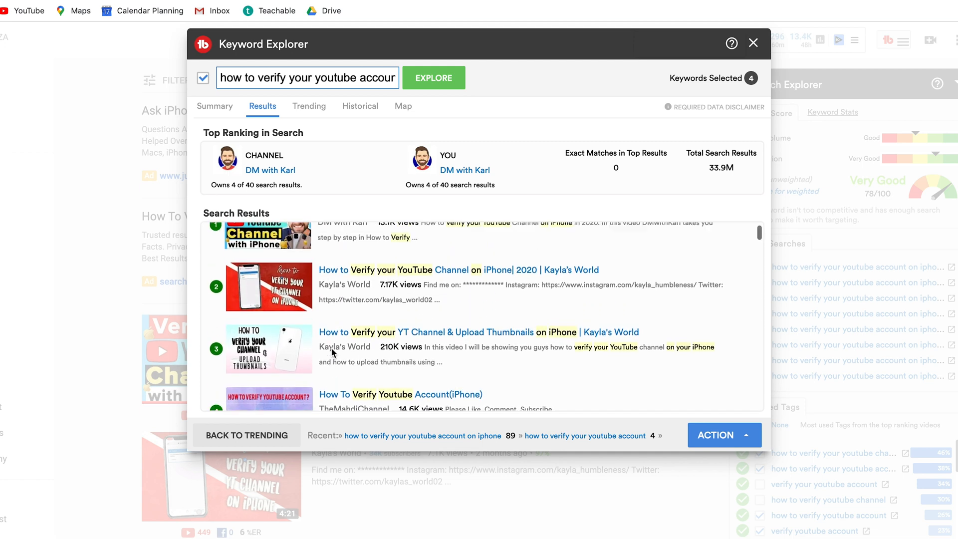
scroll(331, 347, up, 1)
scroll(331, 348, down, 2)
scroll(332, 347, down, 2)
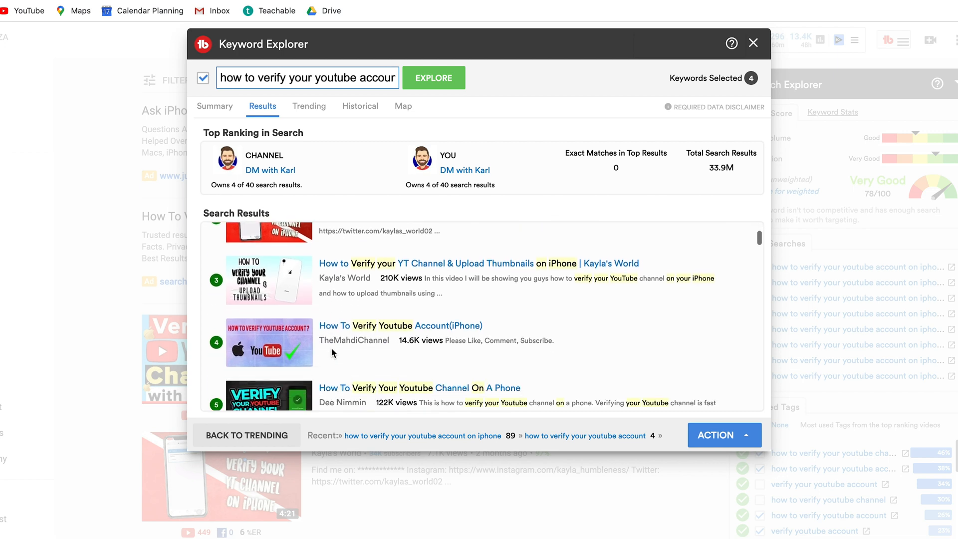
scroll(331, 348, down, 2)
scroll(332, 347, down, 2)
scroll(333, 352, down, 1)
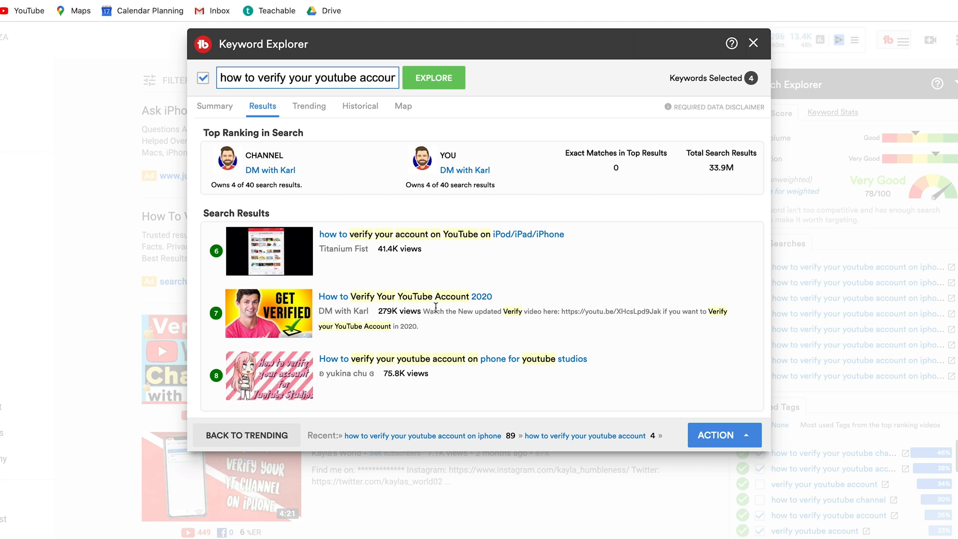
scroll(435, 308, up, 3)
scroll(435, 307, up, 3)
scroll(435, 307, up, 2)
scroll(435, 308, up, 2)
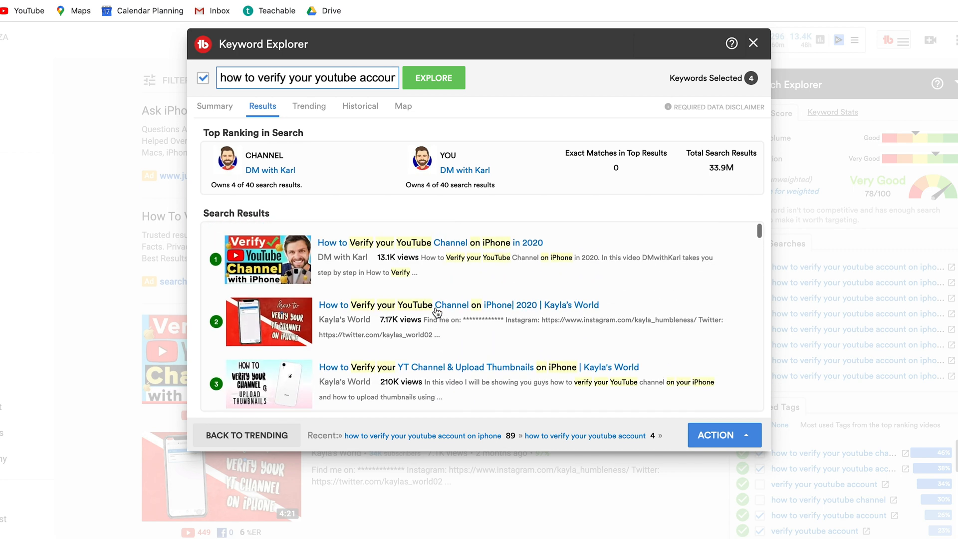
click(309, 106)
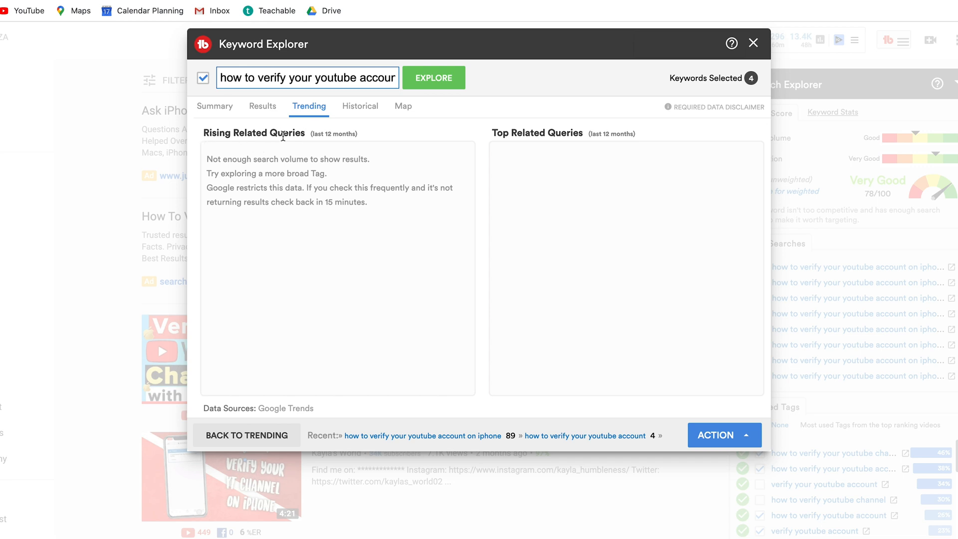
View the keyword's 12-month interest-over-time chart, dismiss the Trends survey and return to the Summary
click(359, 107)
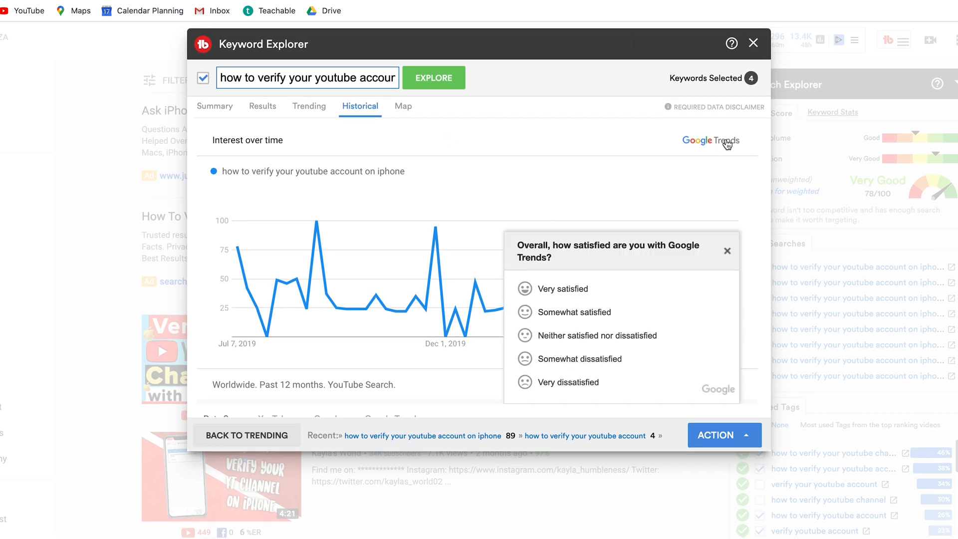
click(727, 250)
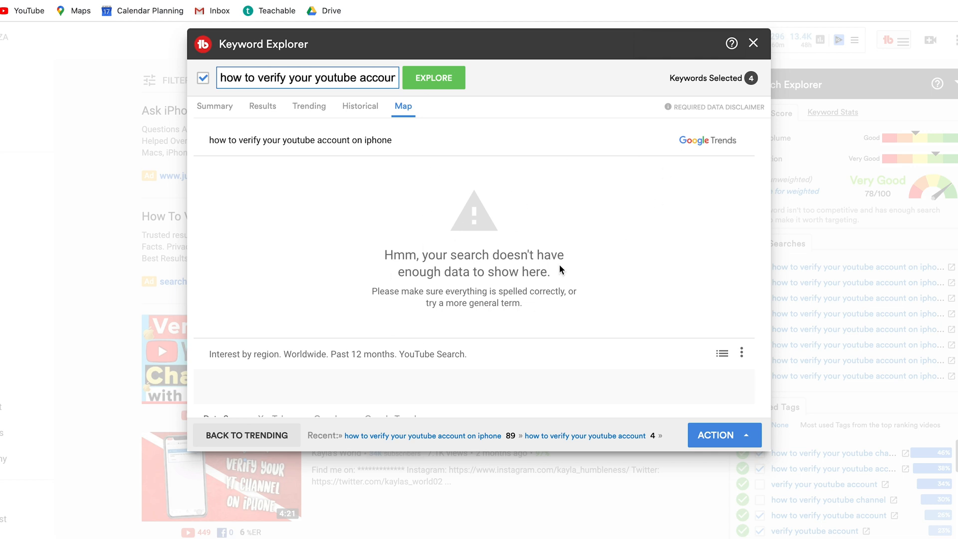
click(213, 111)
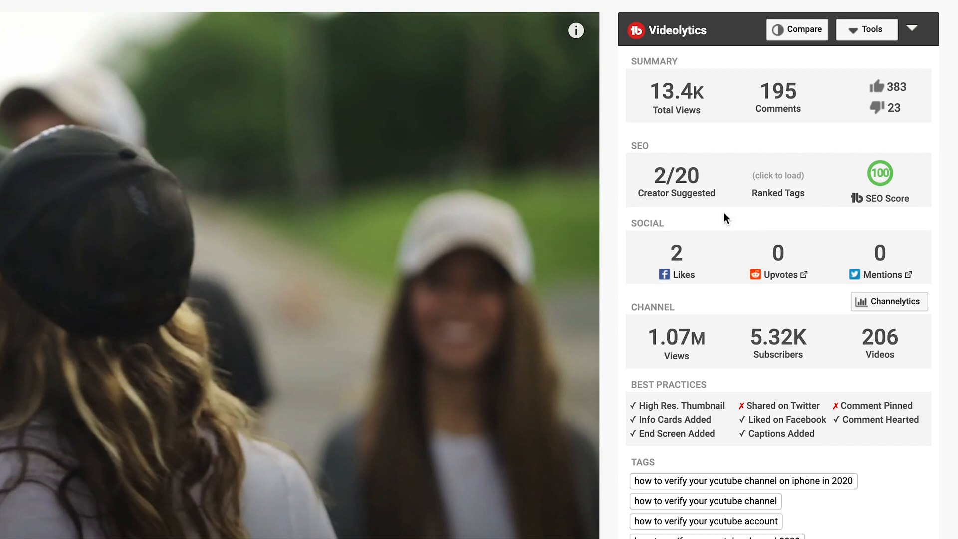
mouse_move(779, 193)
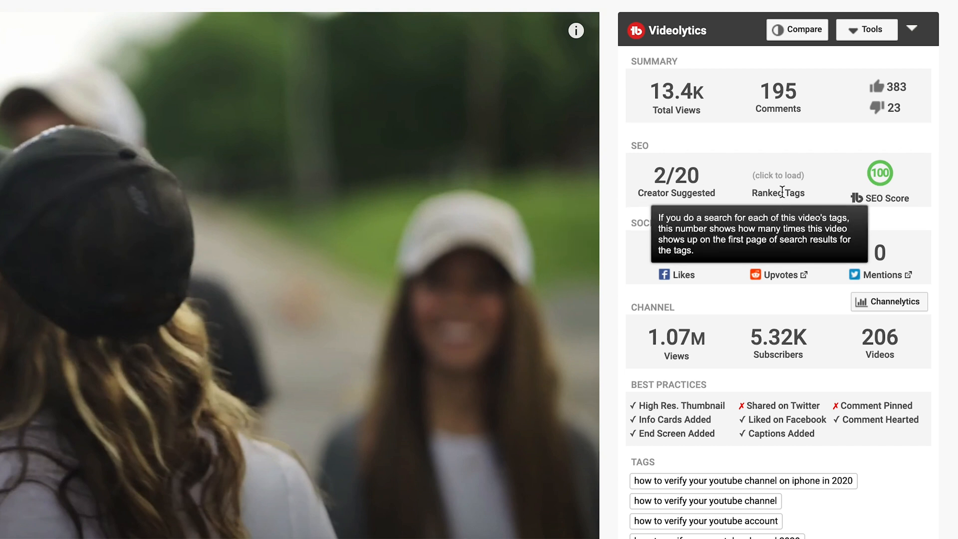
Load the Ranked Tags count, showing 12 of the video's tags rank on page one
click(766, 194)
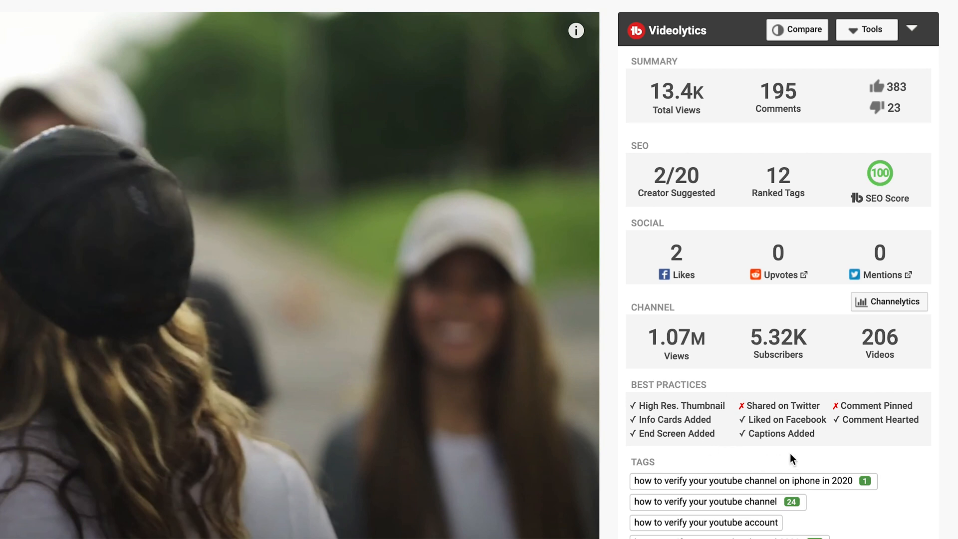
scroll(792, 453, down, 2)
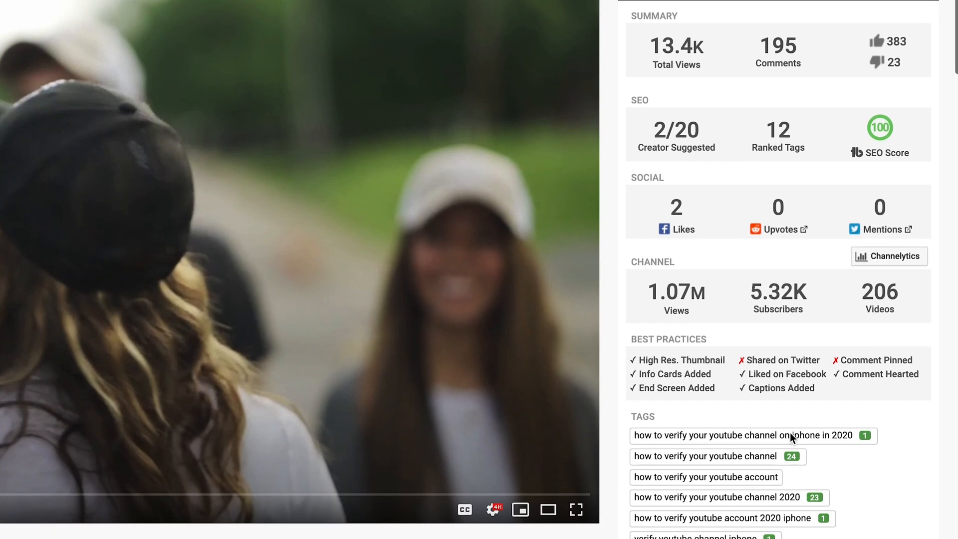
scroll(792, 438, down, 2)
scroll(793, 427, down, 1)
scroll(792, 419, down, 1)
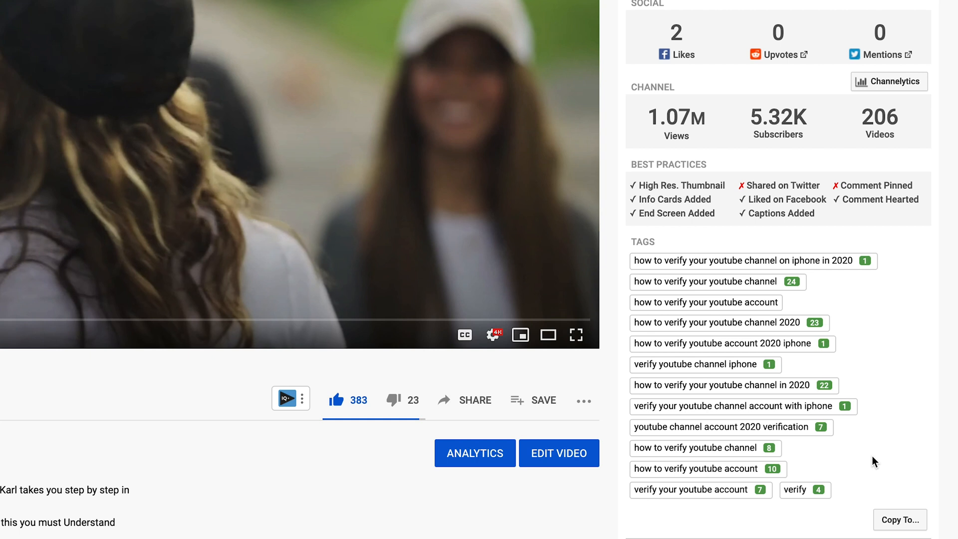
click(900, 521)
Copy nine of the video's 13 tags to the clipboard, unchecking four iPhone/2020 verification tags
click(900, 522)
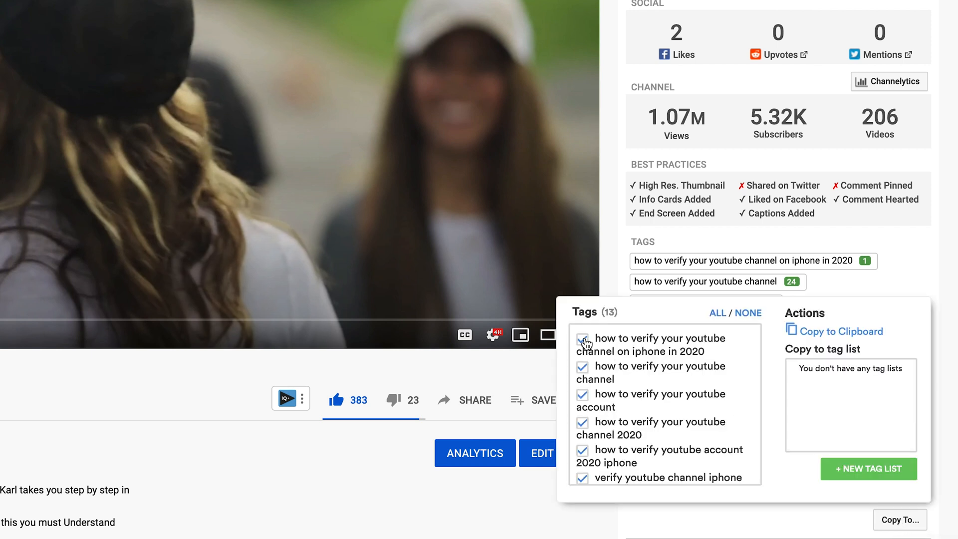
click(583, 394)
scroll(592, 408, down, 3)
click(583, 388)
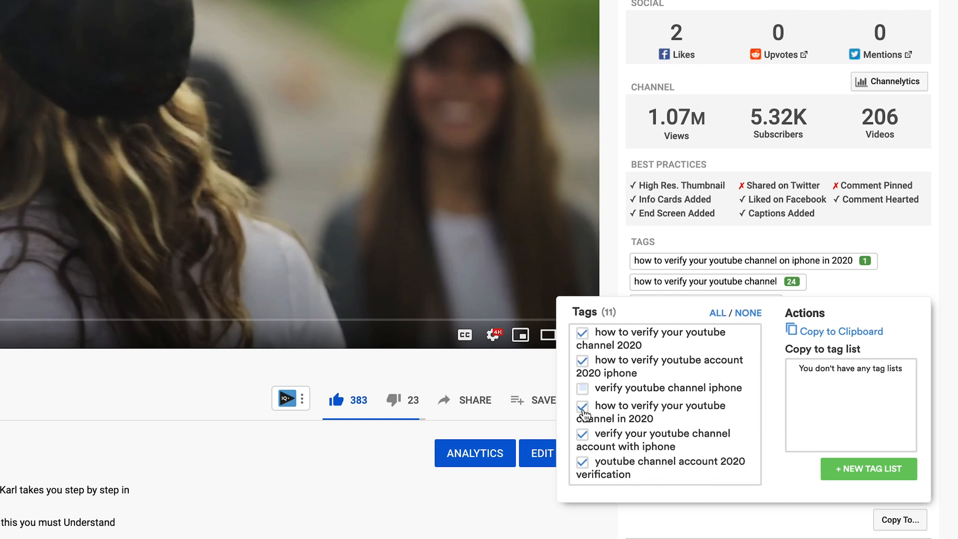
click(583, 406)
click(583, 435)
click(829, 337)
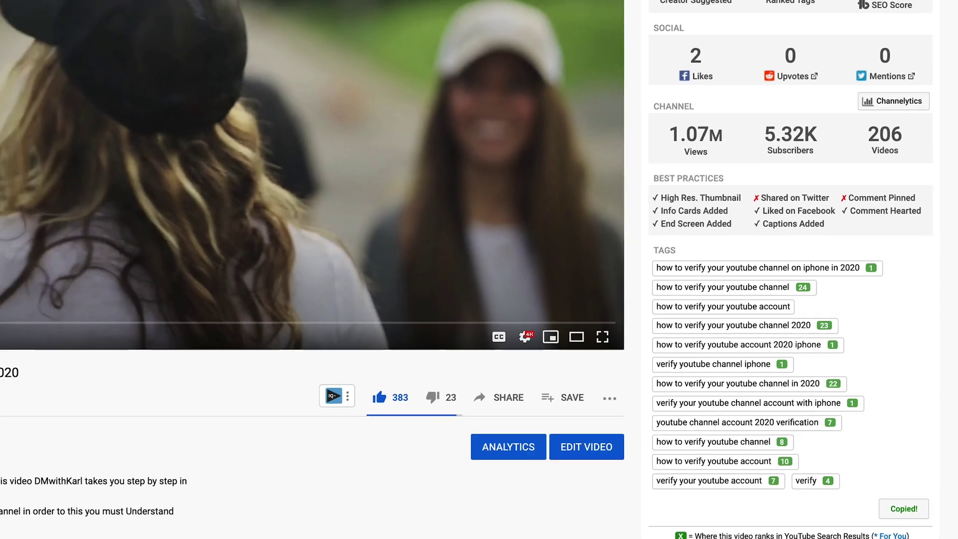
Go to YouTube Studio from the avatar menu and open the change-email video's details with its tags
click(933, 21)
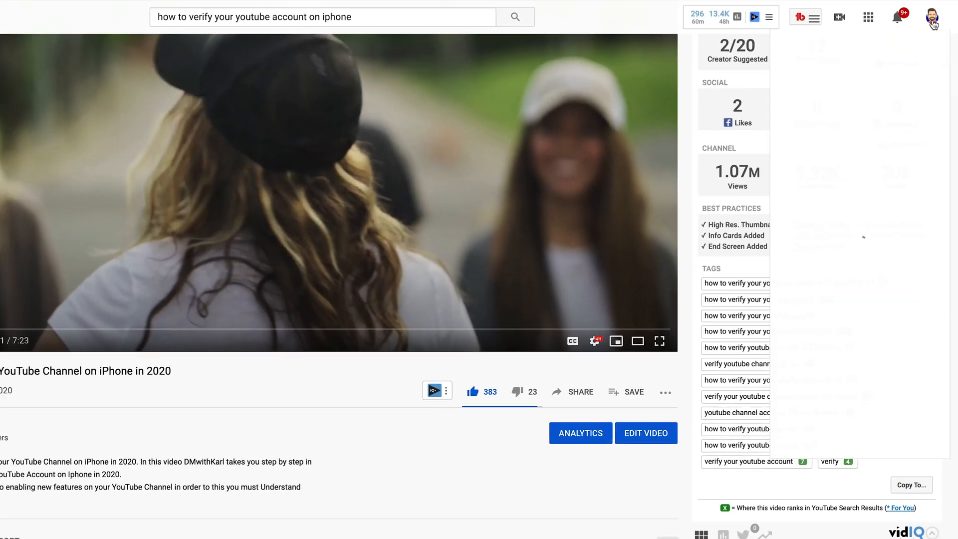
click(869, 166)
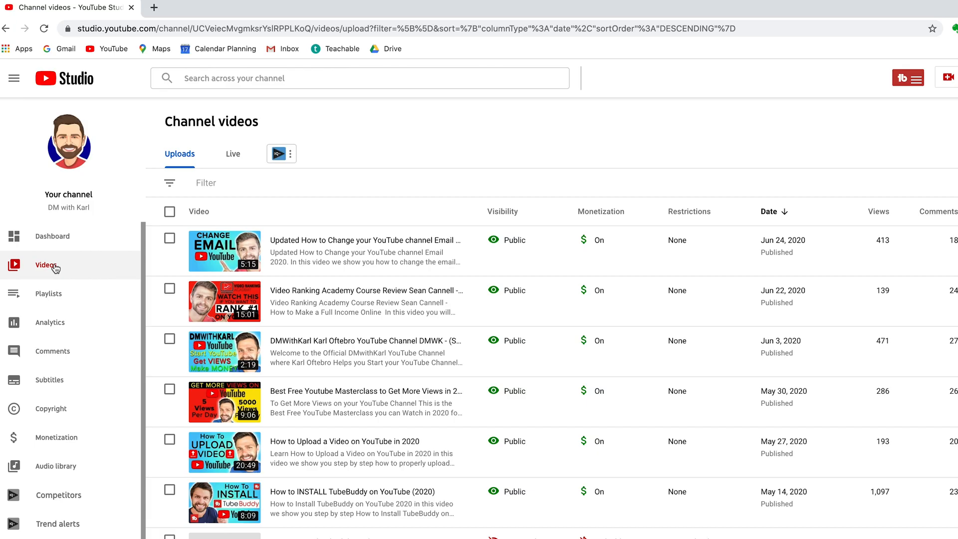
mouse_move(360, 276)
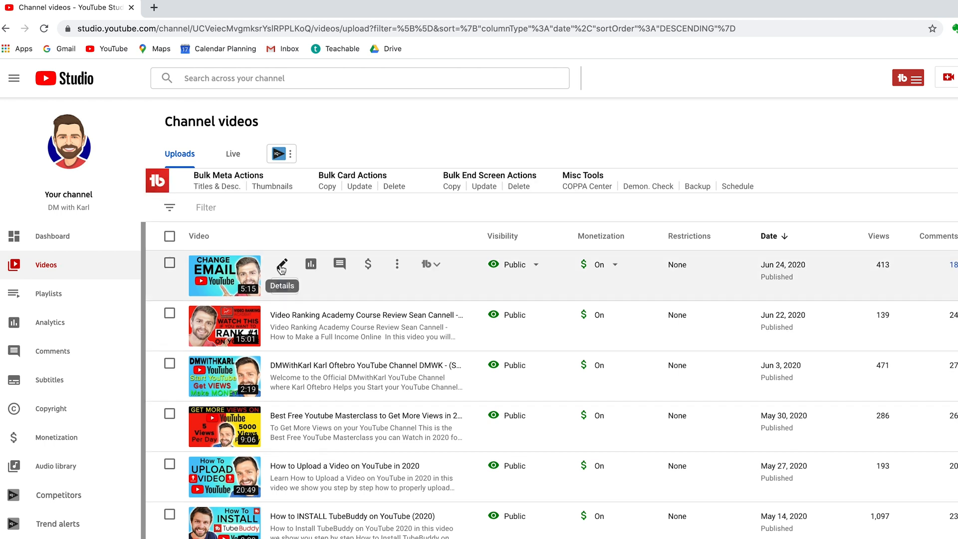
click(282, 267)
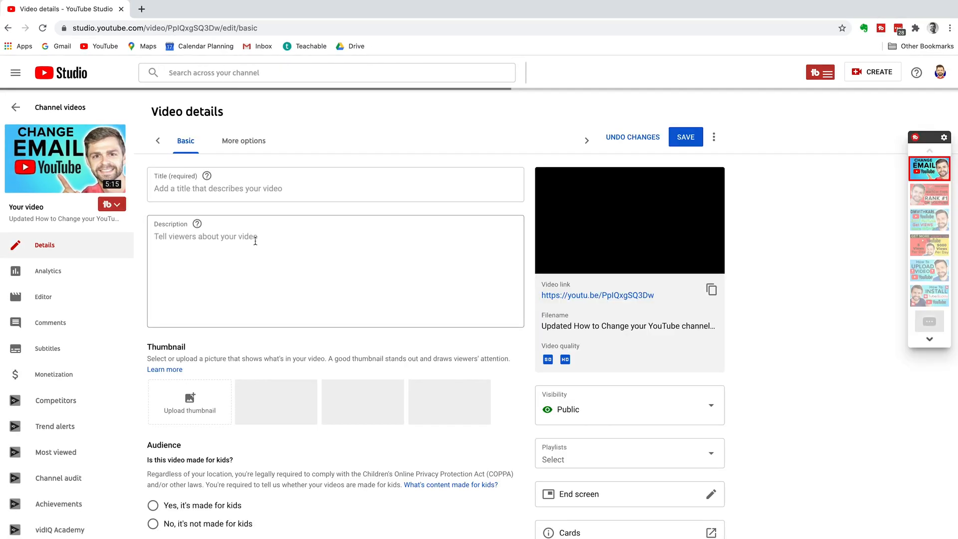
scroll(318, 387, down, 5)
scroll(318, 387, down, 5)
scroll(322, 397, down, 5)
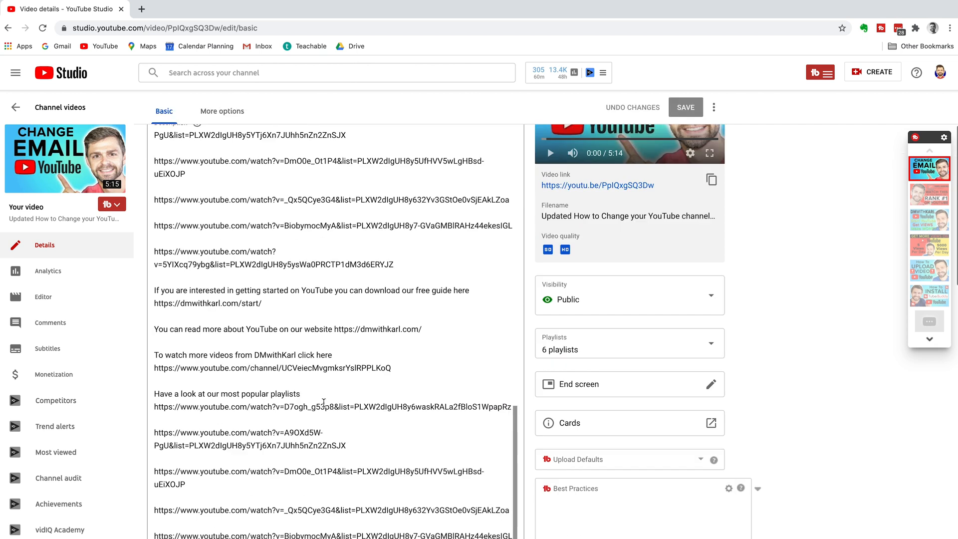
scroll(324, 407, down, 3)
scroll(325, 407, down, 5)
scroll(324, 407, down, 2)
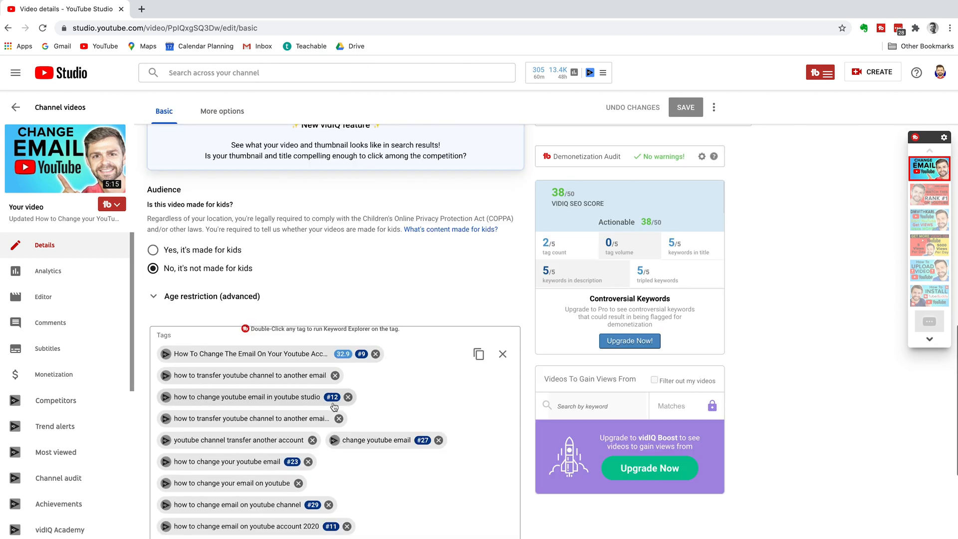
scroll(401, 480, down, 3)
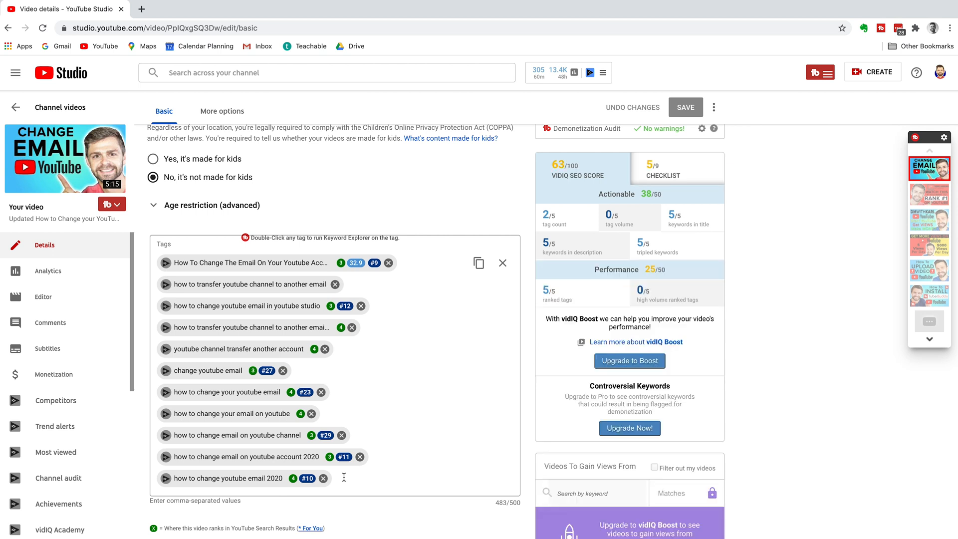
scroll(343, 478, down, 3)
scroll(344, 478, down, 3)
scroll(344, 477, down, 2)
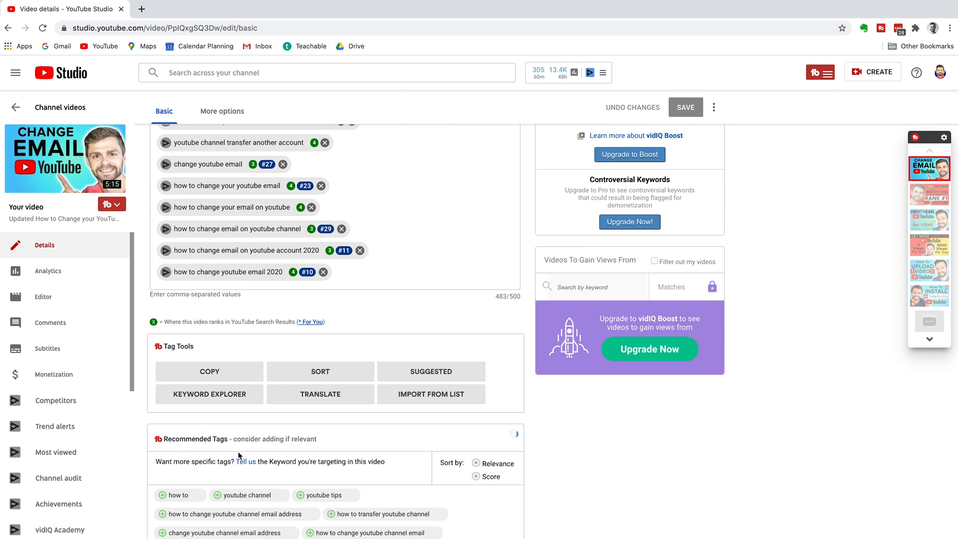
scroll(363, 478, down, 3)
scroll(363, 478, down, 2)
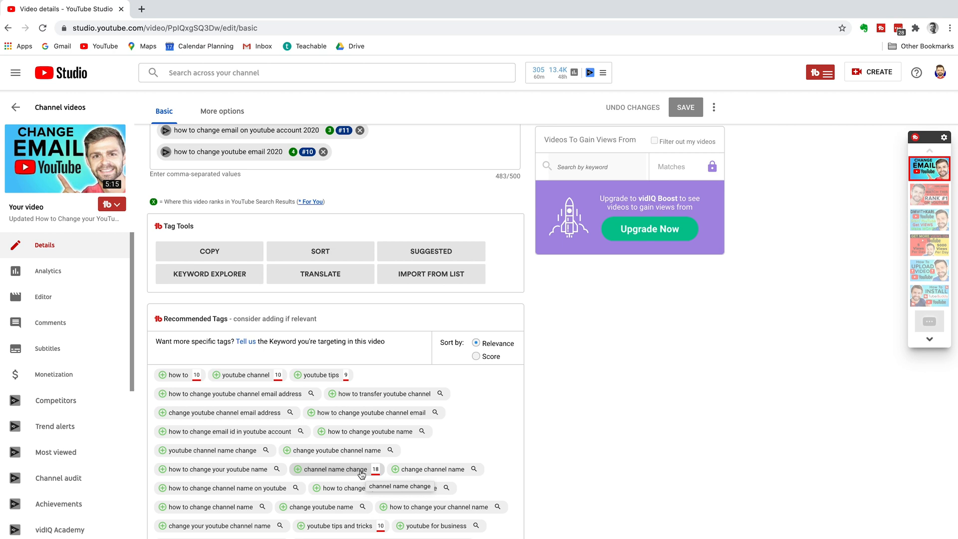
scroll(362, 471, down, 2)
scroll(362, 471, down, 2)
scroll(362, 471, down, 2)
scroll(362, 472, down, 2)
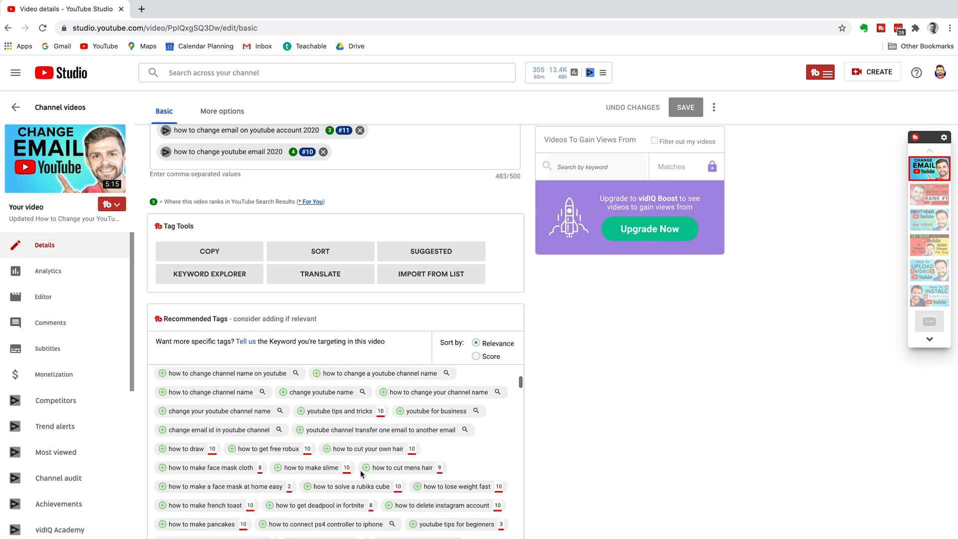
scroll(362, 473, down, 2)
scroll(362, 473, down, 1)
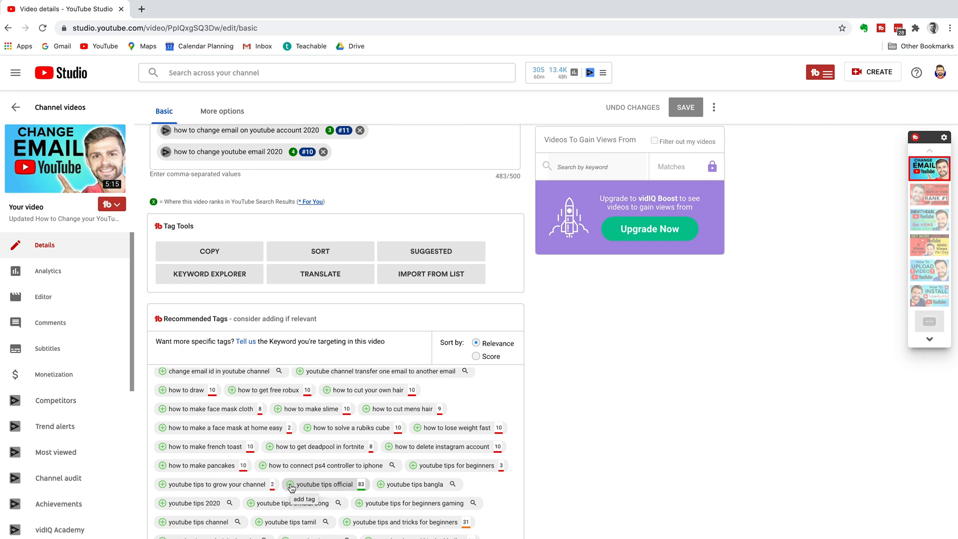
click(291, 485)
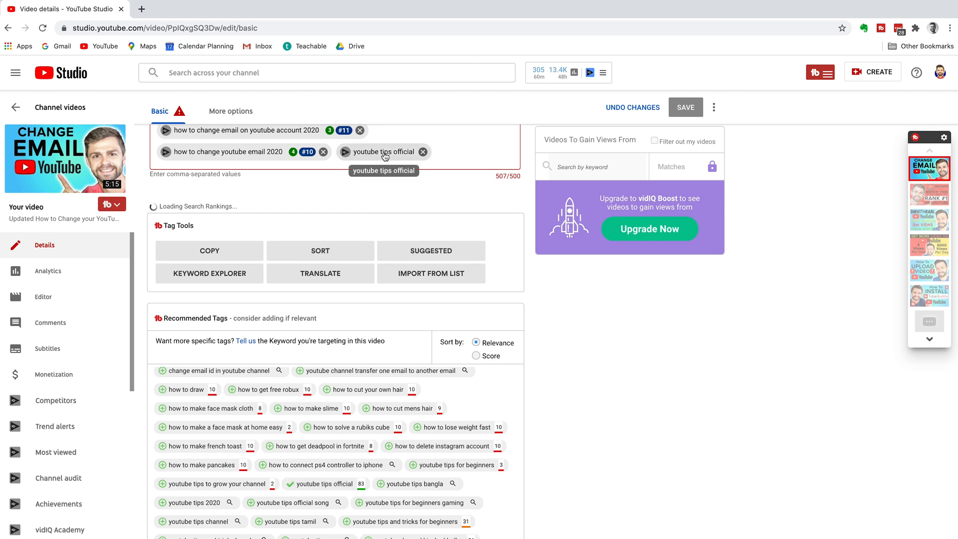
click(424, 152)
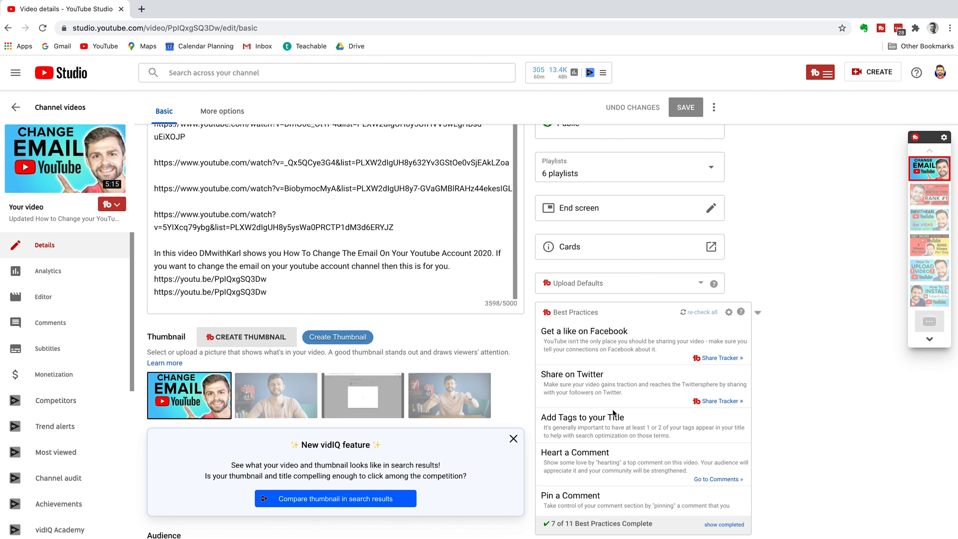
scroll(615, 441, down, 3)
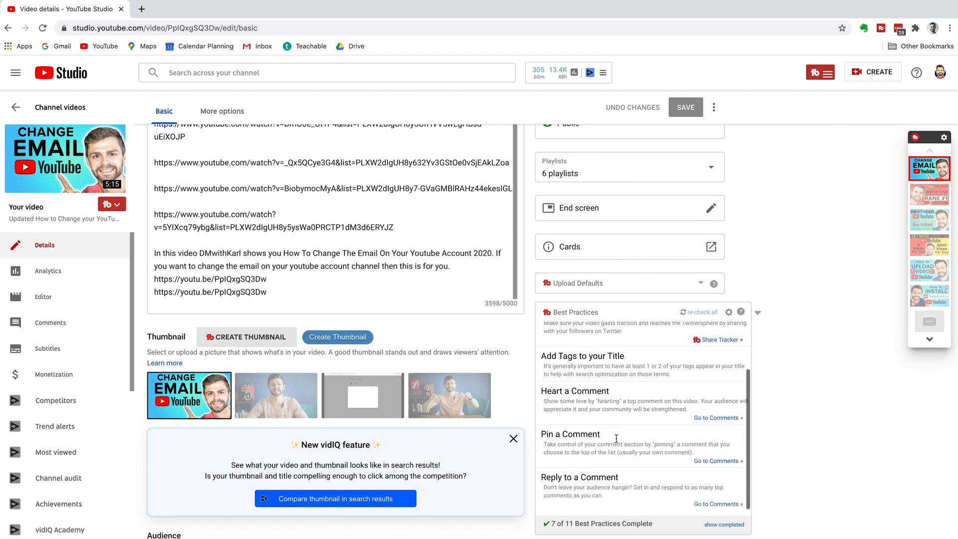
scroll(616, 441, up, 3)
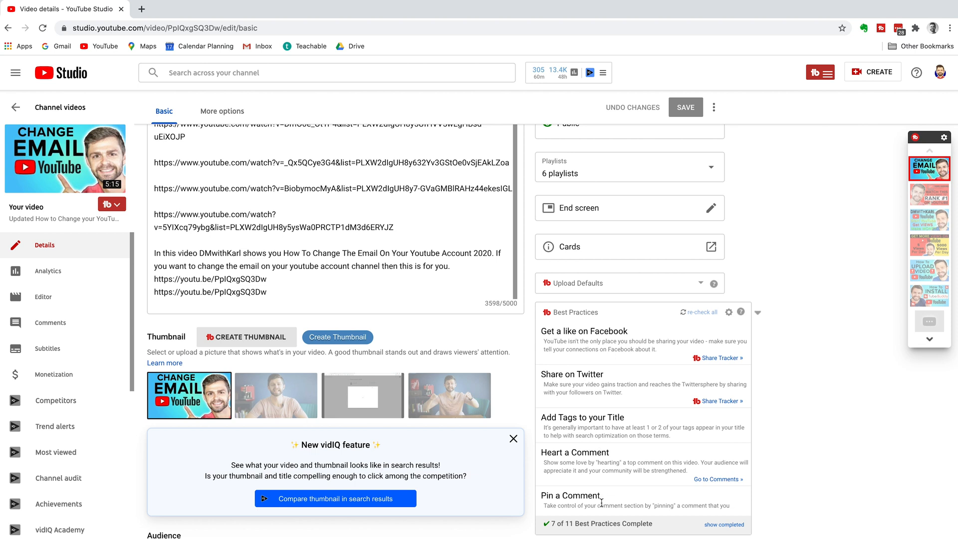
Expand TubeBuddy's Upload Defaults profiles on the video details page
click(701, 283)
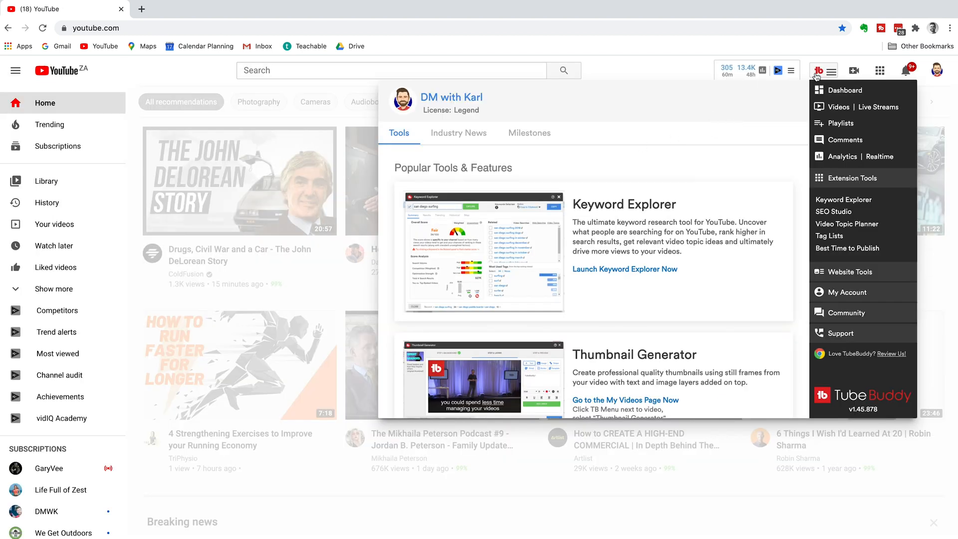
Show the channel's milestones and land on the 1,000,000 Views certificate page
click(525, 137)
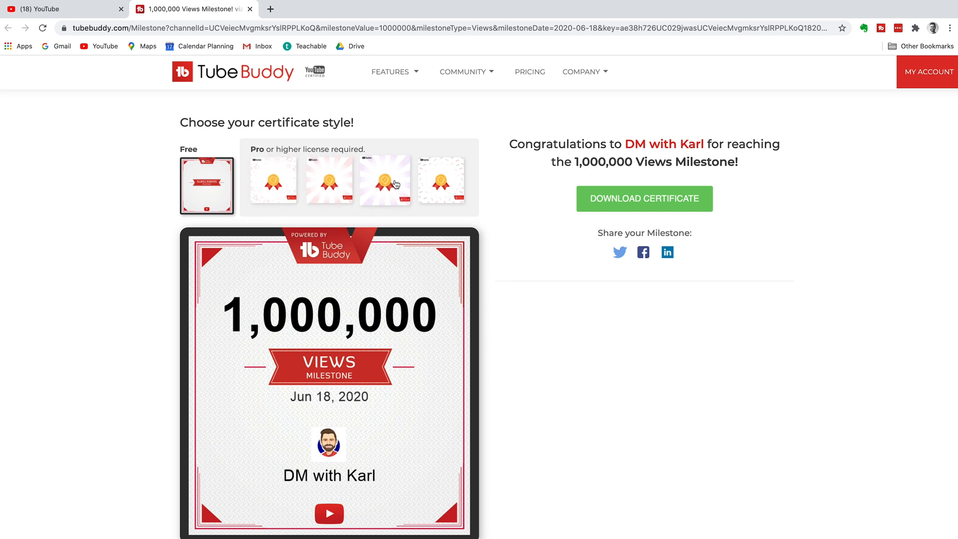
Apply the pink sunburst Pro design with a gold trophy to the 1,000,000 Views certificate
click(331, 184)
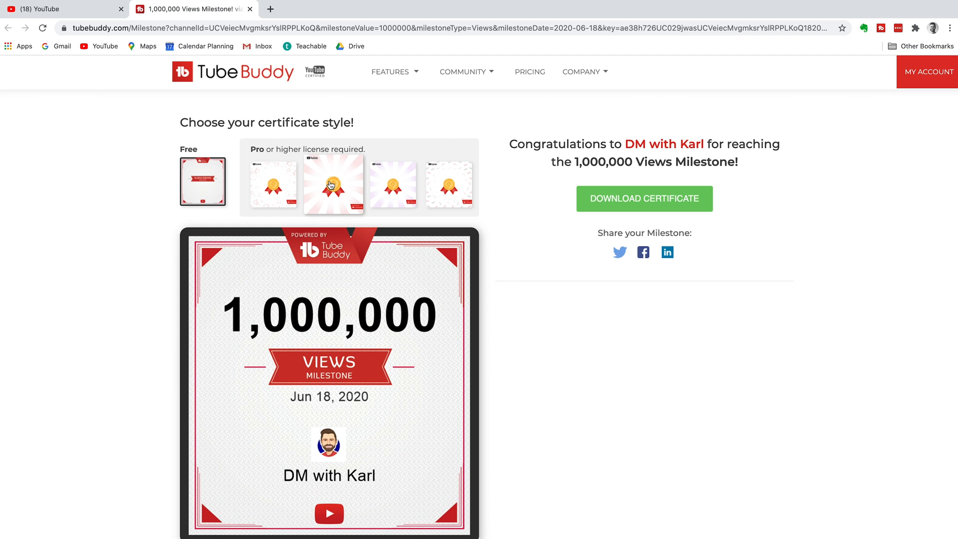
click(331, 184)
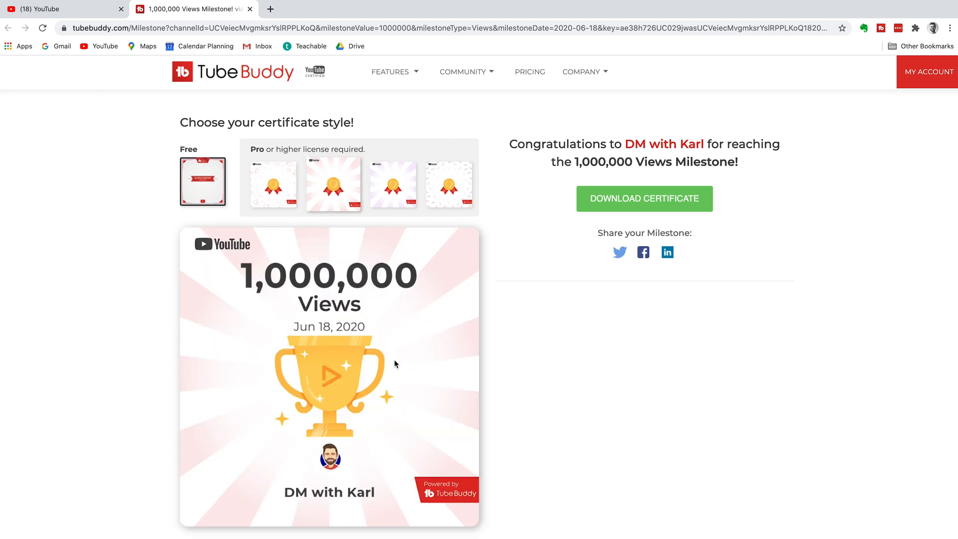